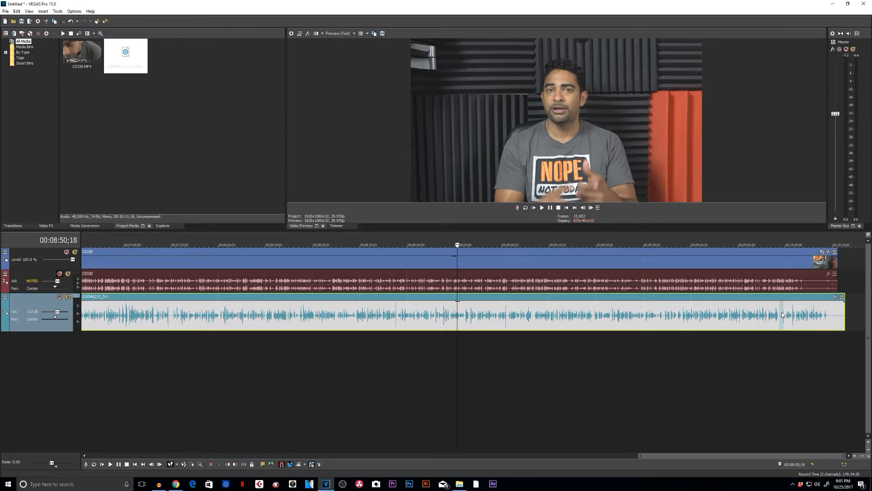
Shift the C0328 clip so the three claps in its camera audio roughly match the claps in ZOOM0217_Tr1 near 00:09:59.
scroll(782, 315, left, 1)
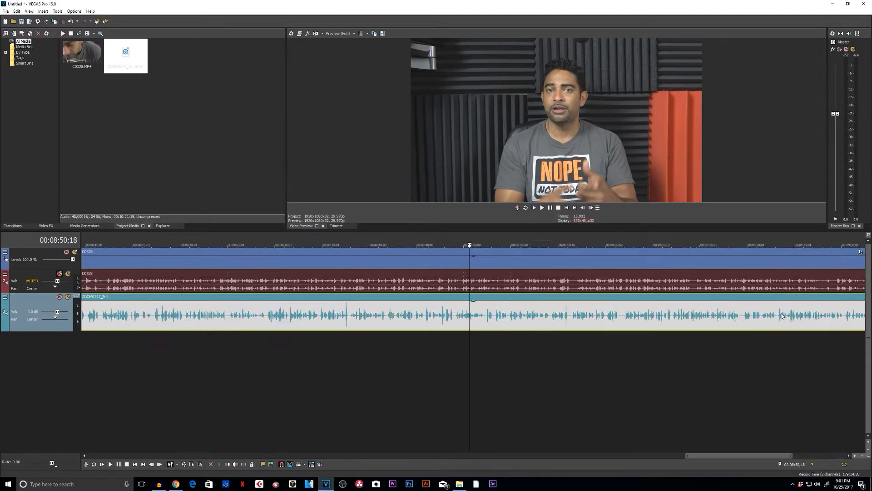
click(789, 315)
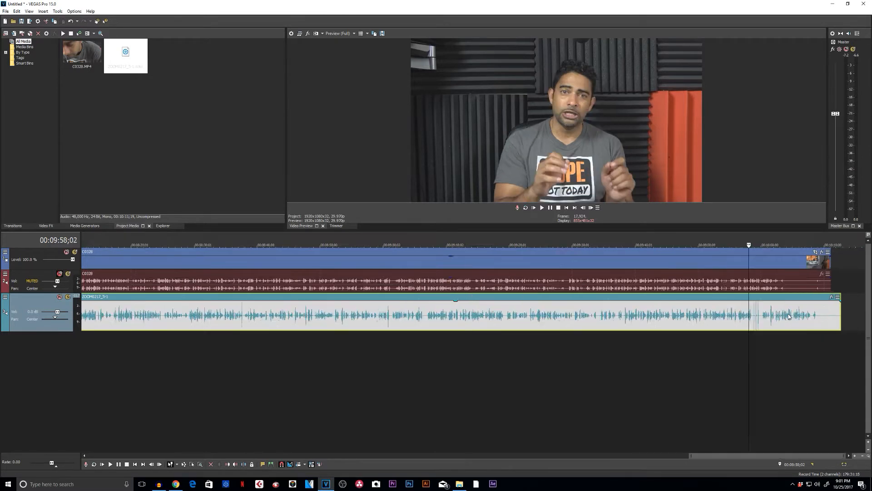
scroll(789, 315, up, 5)
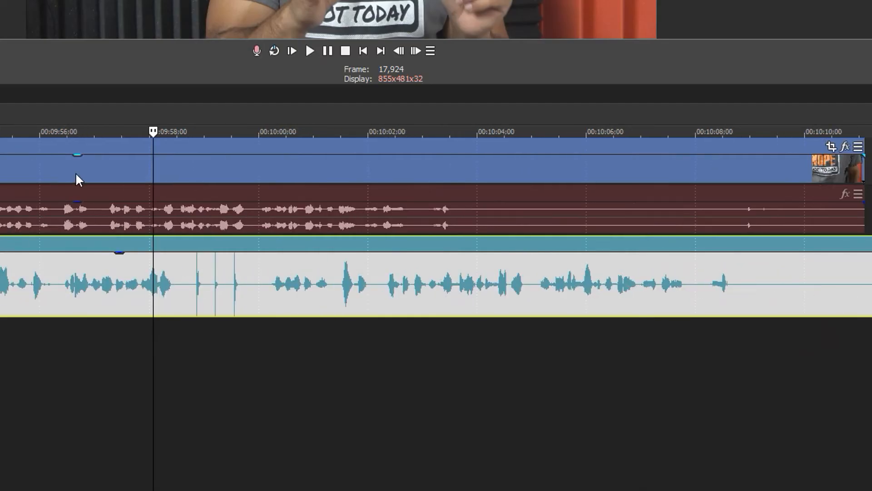
drag(87, 169, 329, 159)
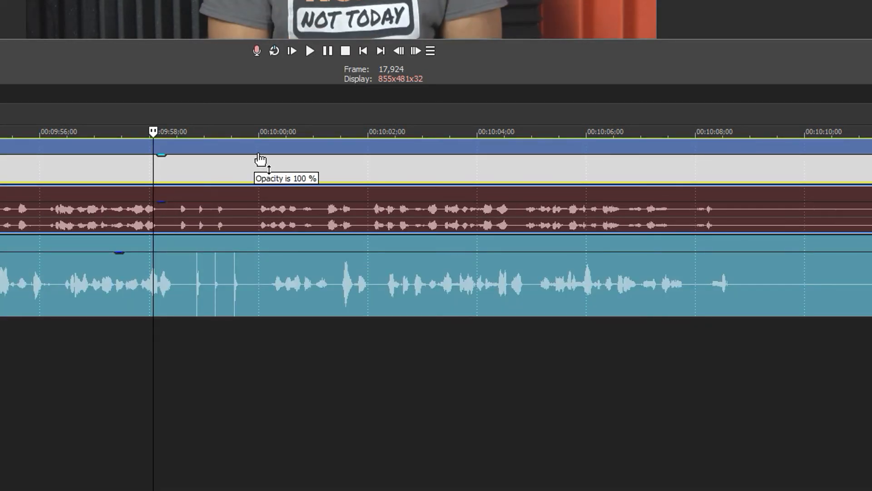
drag(238, 149, 251, 152)
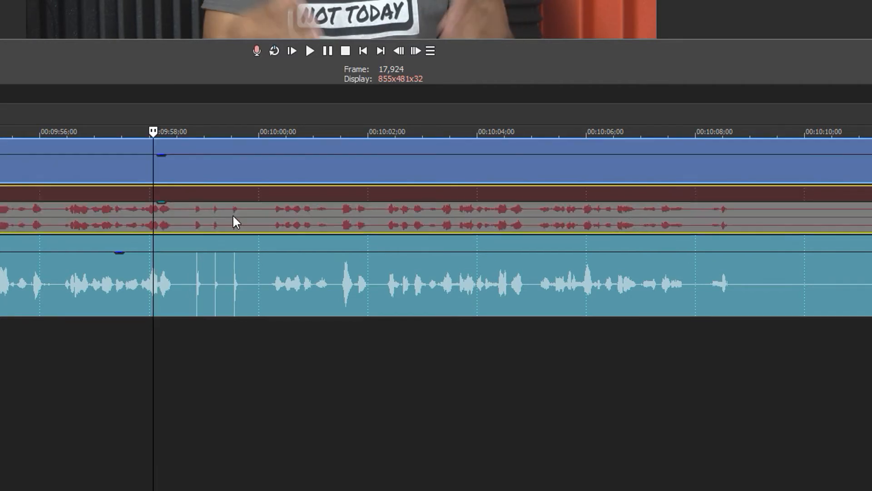
Try to align the C0328 clip's last clap, around 00:09:59;16, with the matching clap in ZOOM0217_Tr1.
click(233, 217)
scroll(265, 274, up, 10)
scroll(150, 277, up, 2)
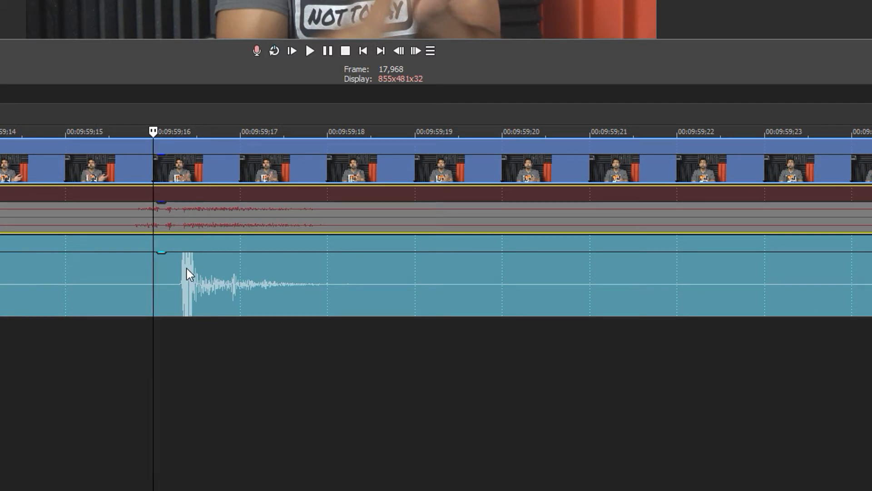
click(204, 170)
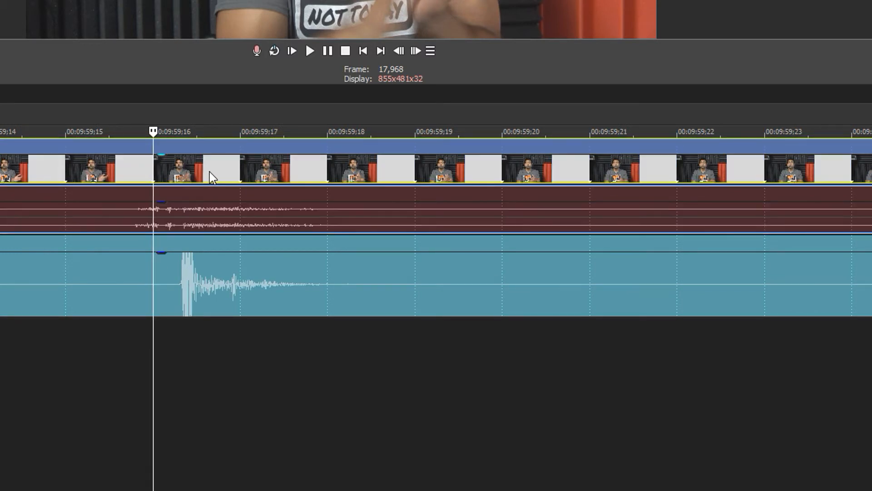
drag(246, 172, 213, 179)
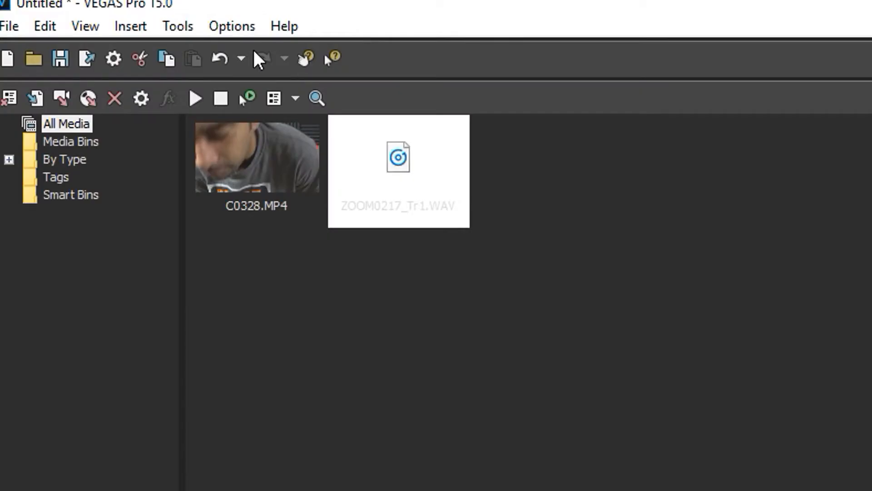
Turn off Quantize to Frames and shift the C0328 clip slightly later so its last clap meets the ZOOM0217_Tr1 clap.
click(74, 11)
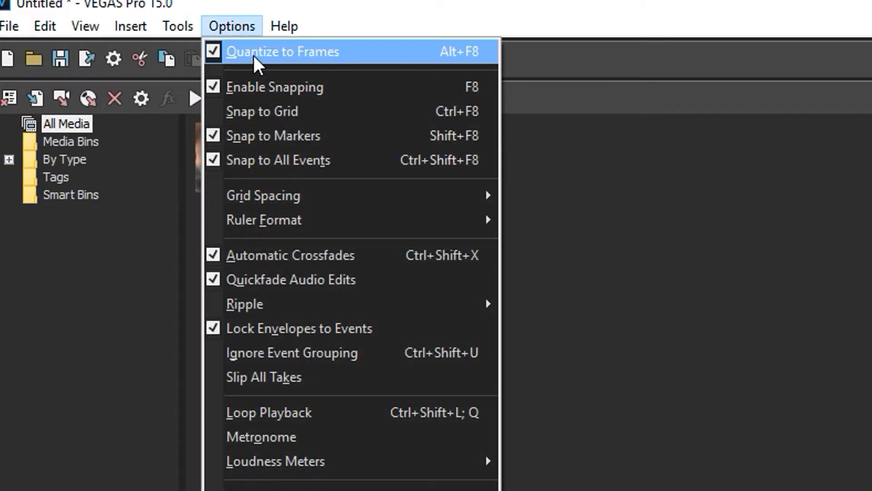
click(254, 55)
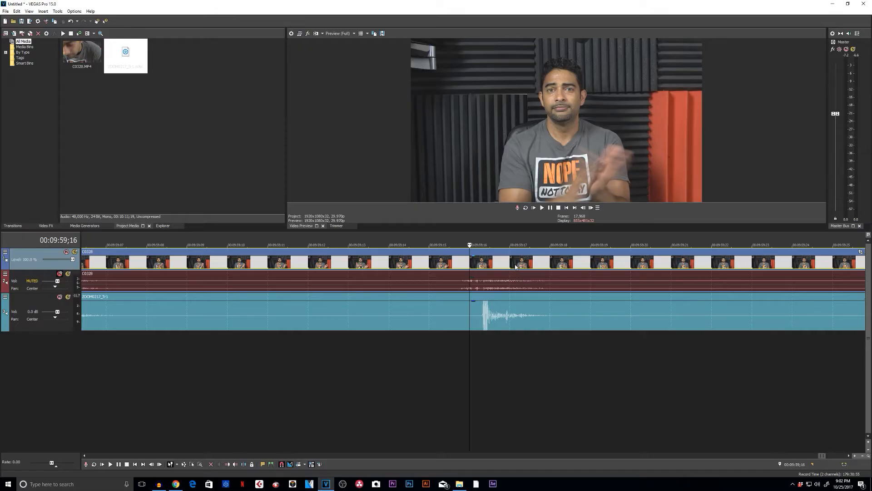
mouse_move(515, 266)
mouse_down()
mouse_move(439, 260)
mouse_move(526, 267)
mouse_up()
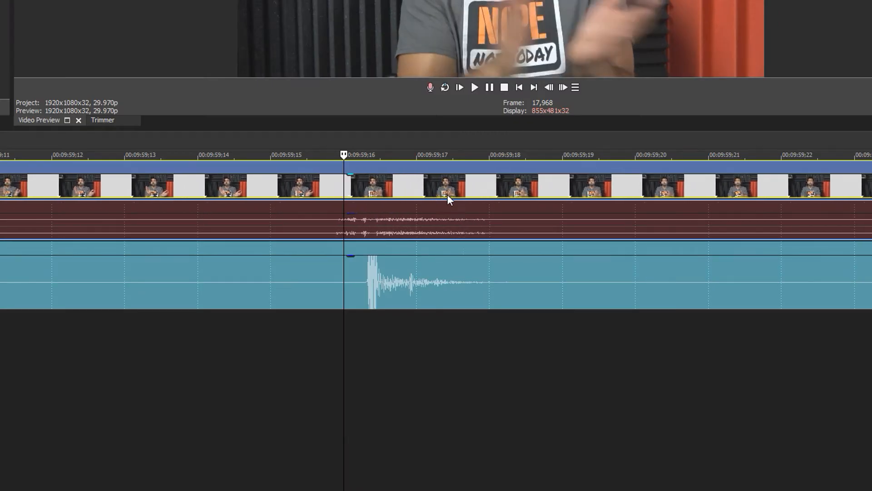
drag(448, 195, 467, 199)
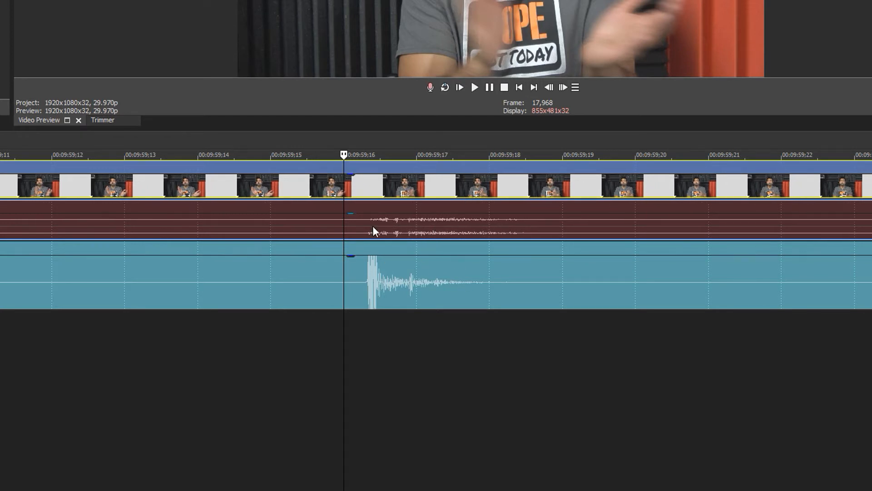
Increase the height of both audio tracks and fine-tune the C0328 clip's position against the last clap in ZOOM0217_Tr1.
drag(1, 309, 1, 443)
drag(1, 240, 1, 380)
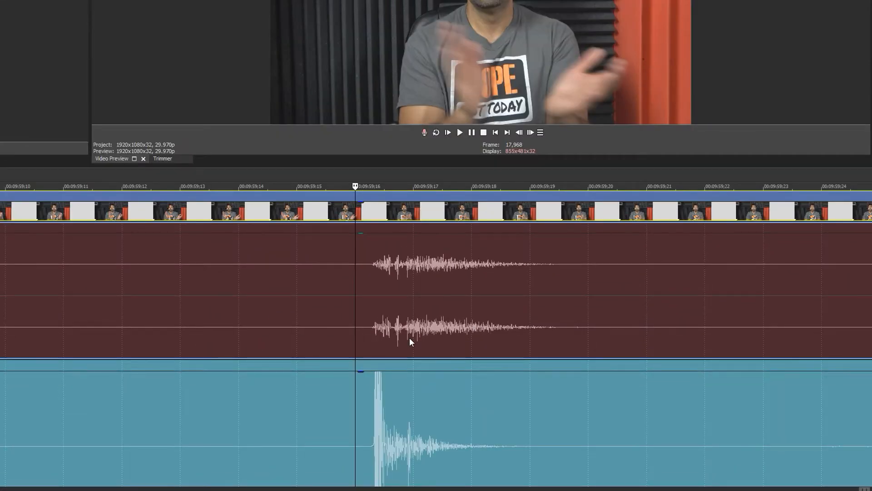
click(407, 337)
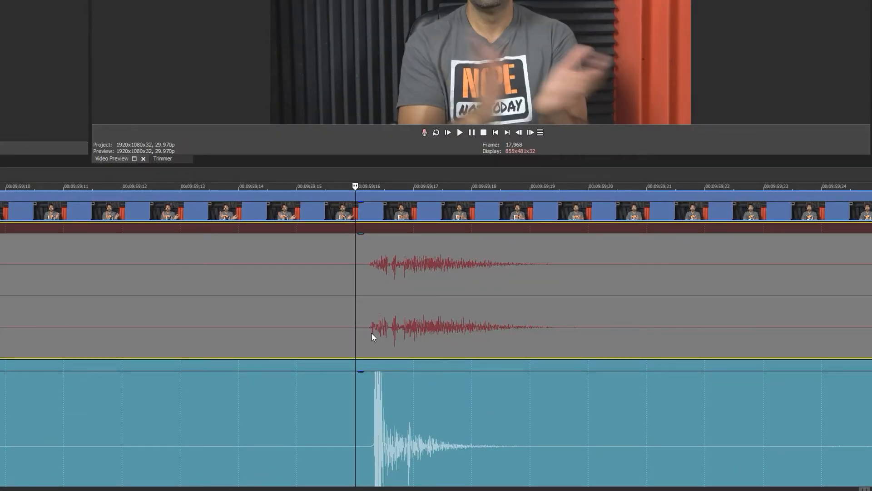
Compare the first of the three claps in the camera audio and ZOOM0217_Tr1 to check their sync.
scroll(371, 336, down, 10)
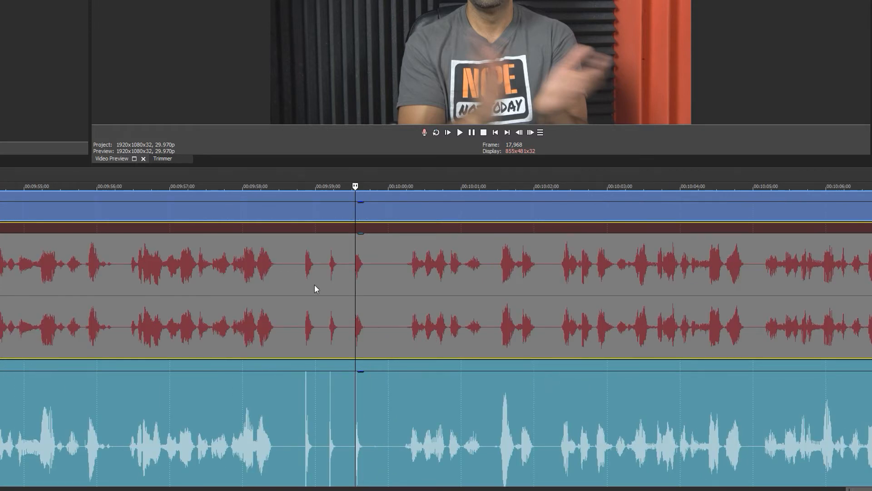
click(307, 268)
scroll(343, 346, up, 10)
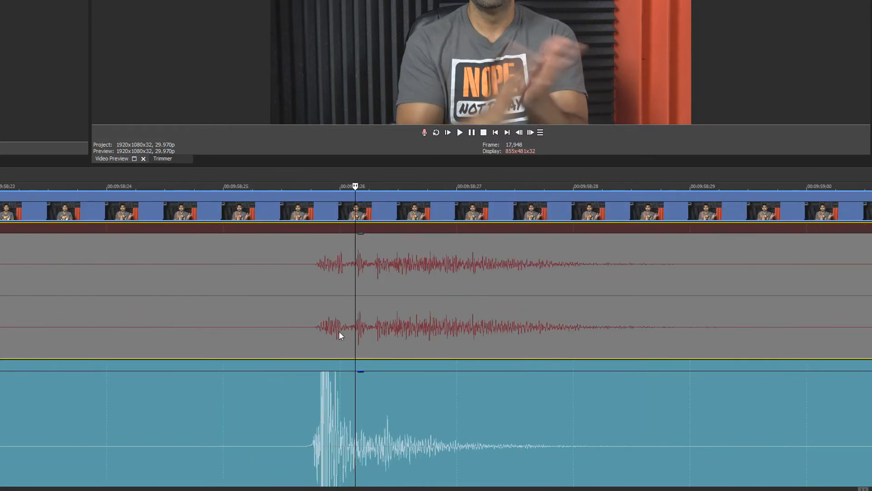
click(316, 271)
scroll(382, 354, down, 10)
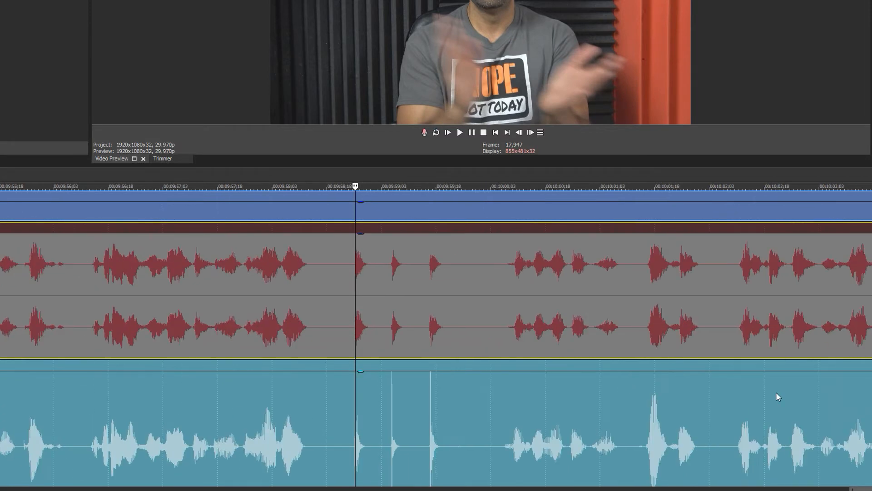
Move ZOOM0217_Tr1 slightly earlier so its waveform peak just after 00:10:01;17 matches the camera audio peak.
click(650, 264)
scroll(664, 348, up, 10)
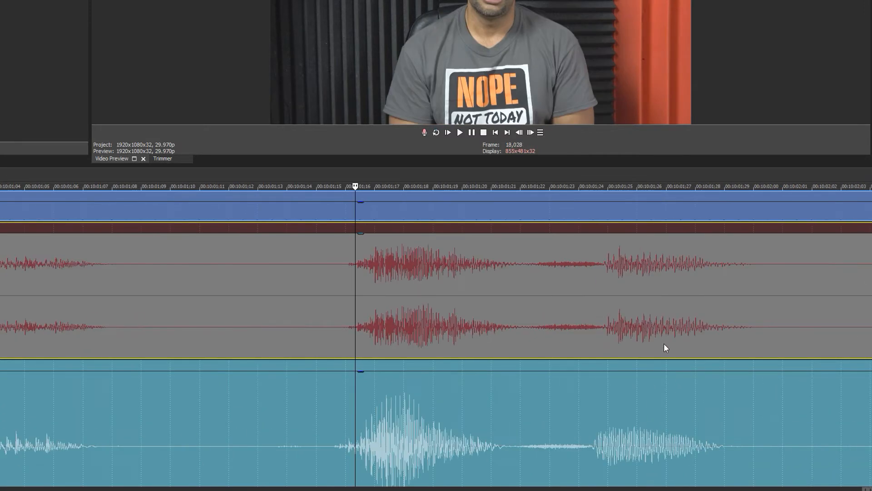
scroll(664, 348, up, 4)
scroll(434, 420, up, 3)
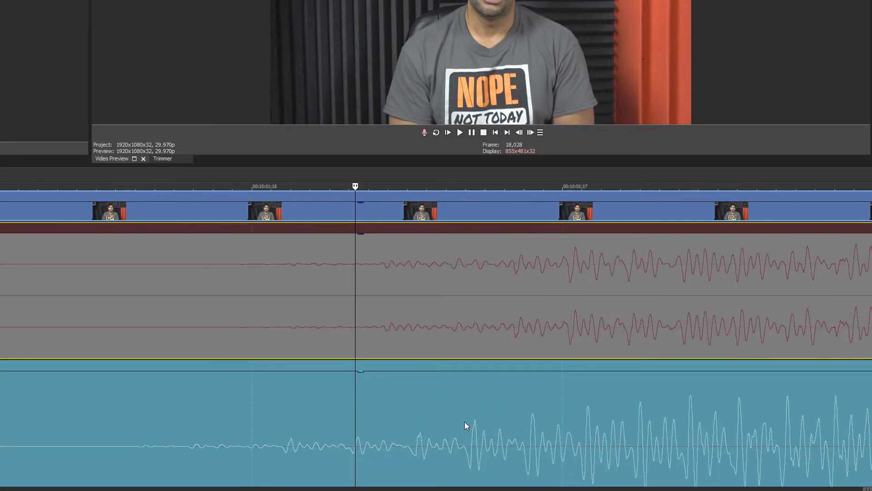
click(576, 255)
scroll(583, 398, up, 2)
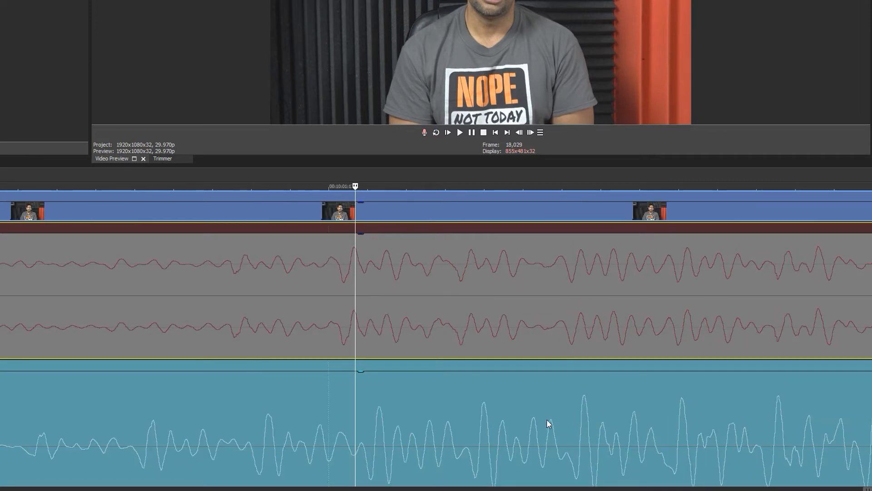
drag(406, 443, 383, 444)
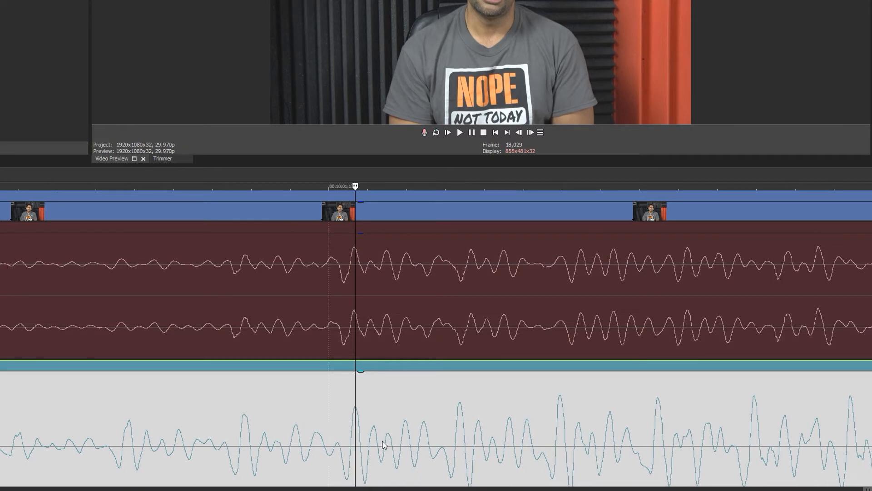
Compare successive waveform peaks after 00:10:01;17 in both audio tracks and nudge the C0328 clip slightly earlier.
click(371, 329)
click(390, 325)
click(473, 330)
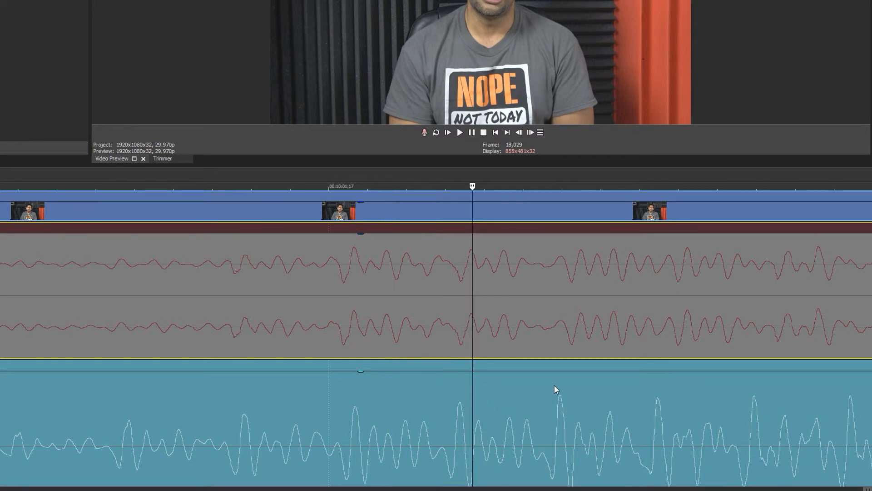
click(558, 355)
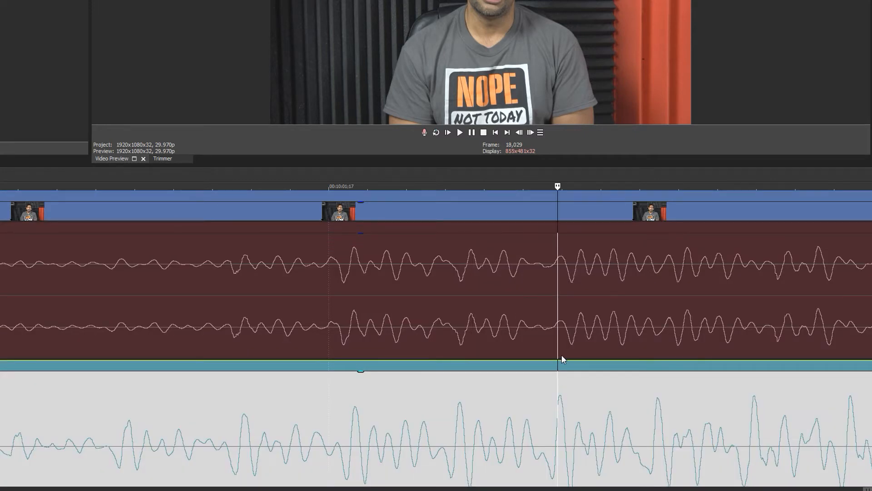
drag(564, 330, 561, 330)
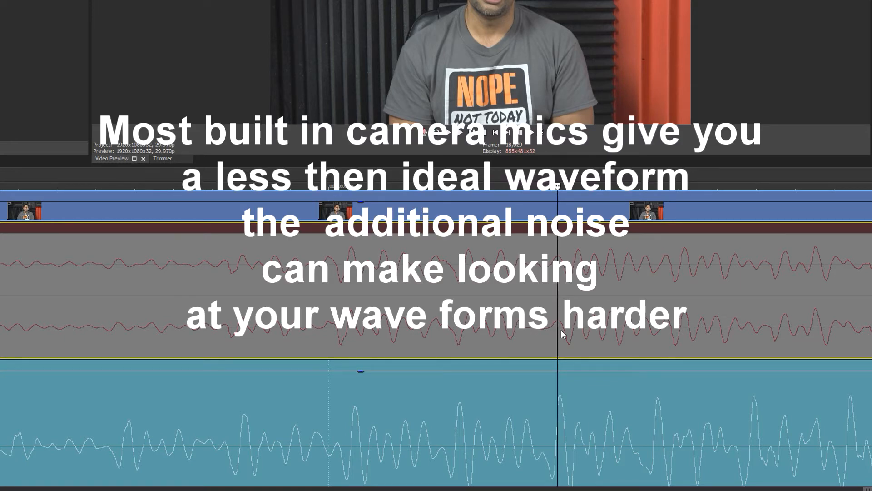
Play the synced section from about 00:10:00;07 to check the picture against the external audio.
scroll(575, 322, down, 1)
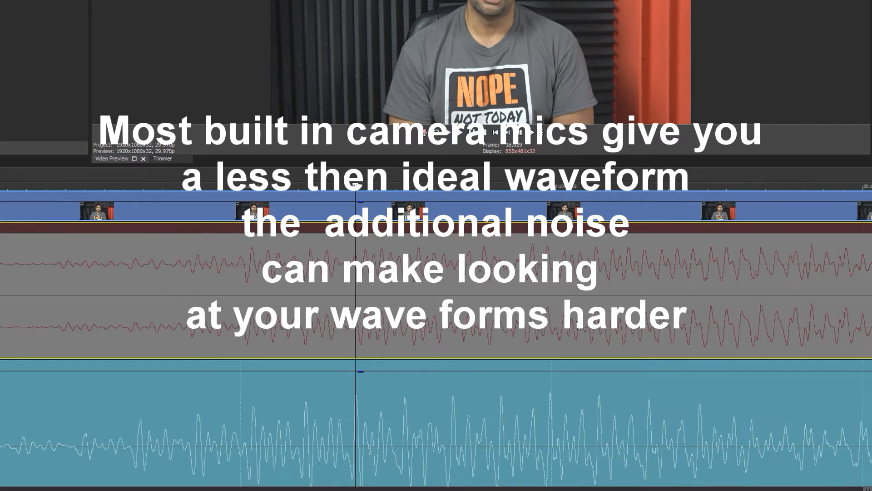
scroll(576, 324, down, 1)
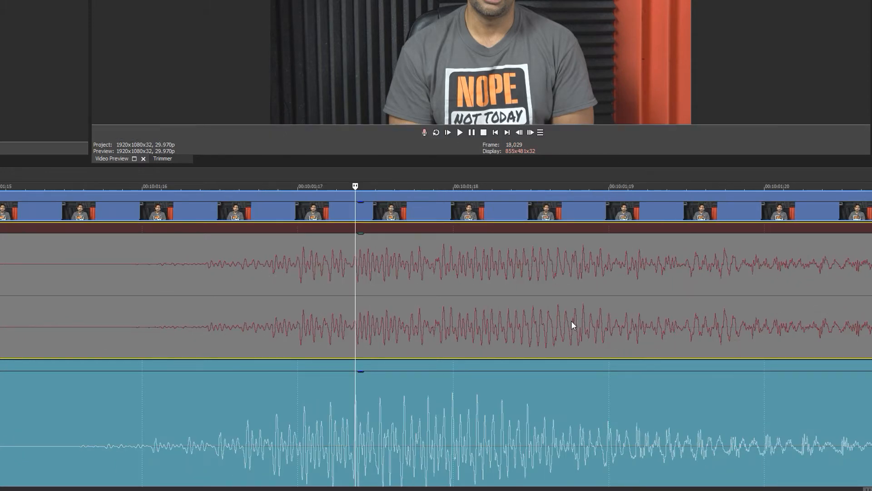
scroll(558, 326, down, 2)
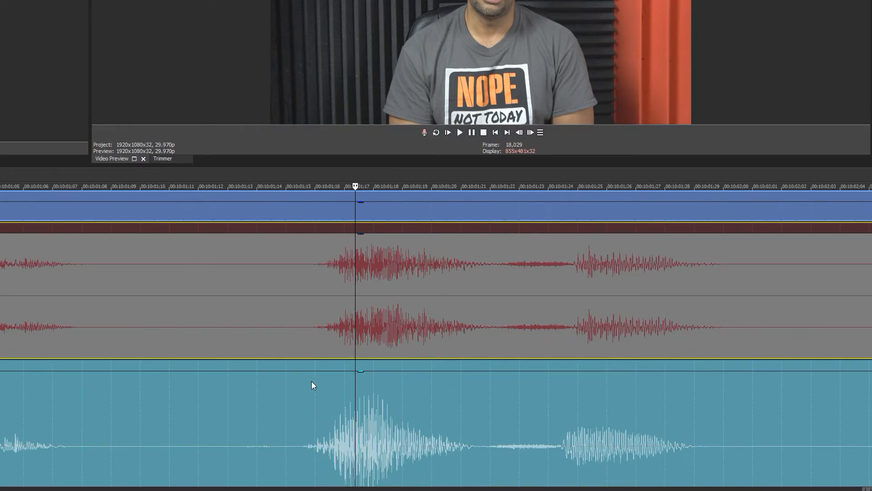
scroll(531, 282, down, 2)
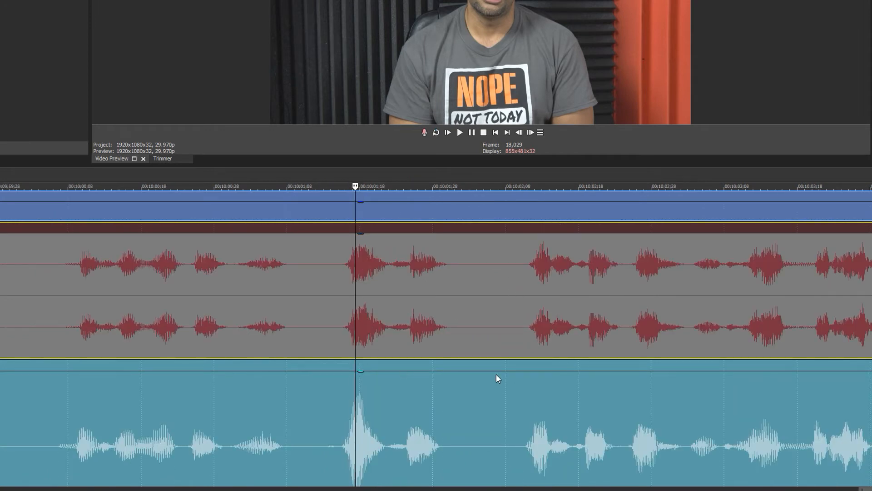
scroll(521, 346, down, 2)
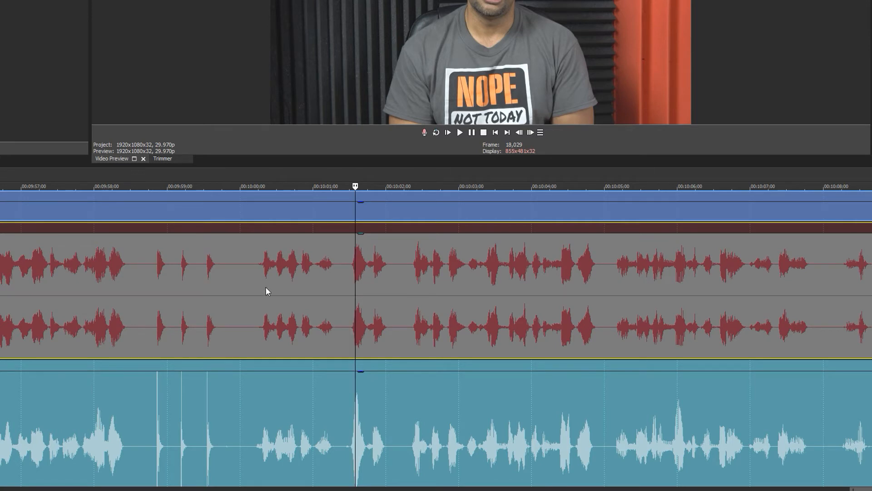
click(260, 270)
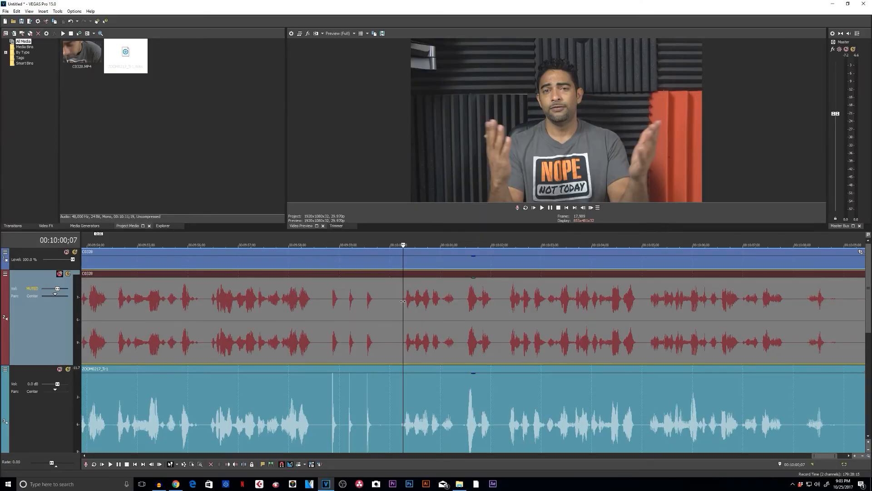
key(space)
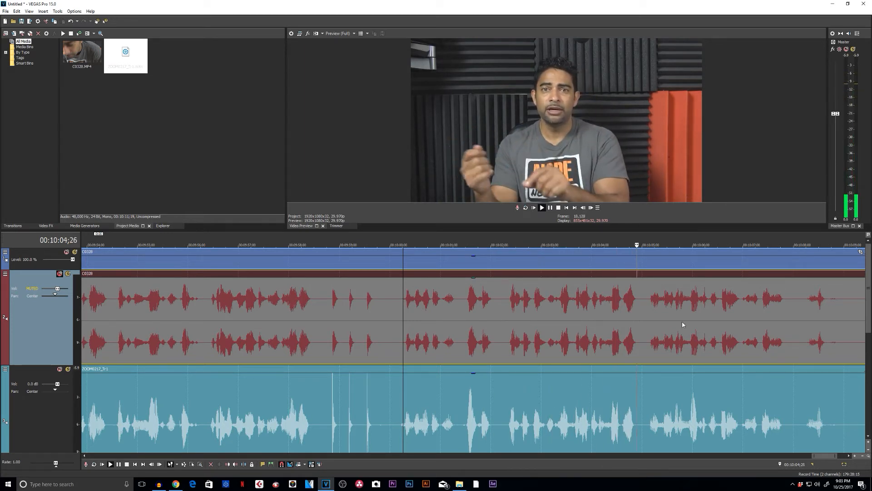
key(space)
Compare the camera audio and ZOOM0217_Tr1 waveforms closely around 00:10:05;05 to check their sync there.
click(652, 304)
scroll(623, 386, up, 7)
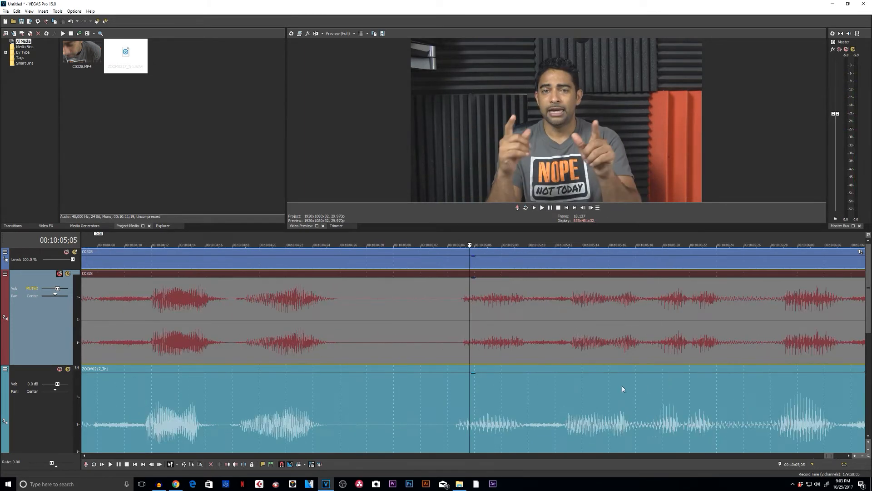
scroll(481, 399, up, 2)
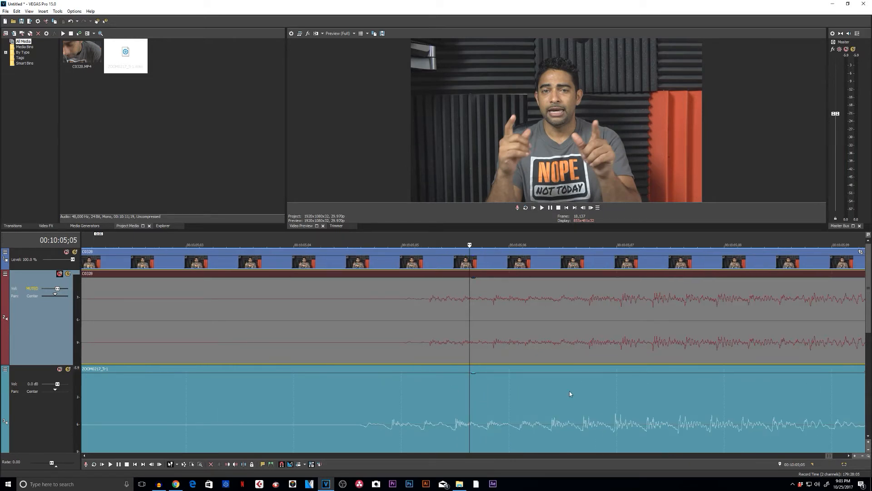
click(588, 350)
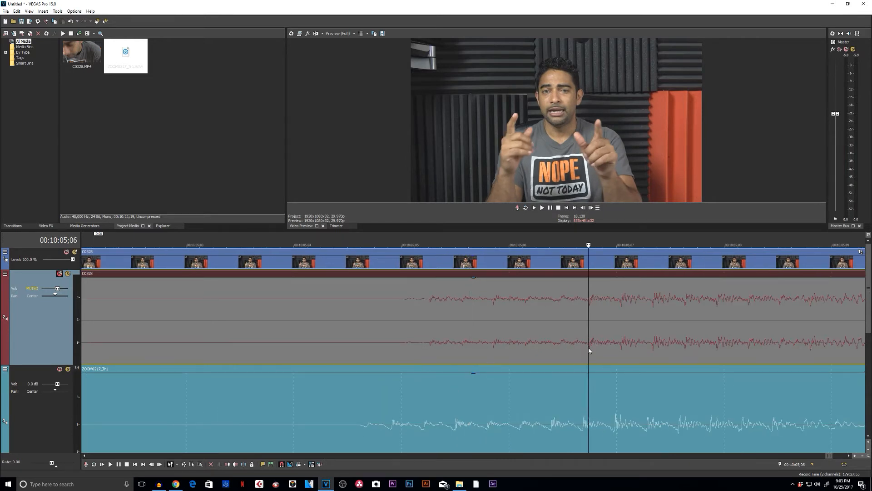
scroll(598, 403, up, 2)
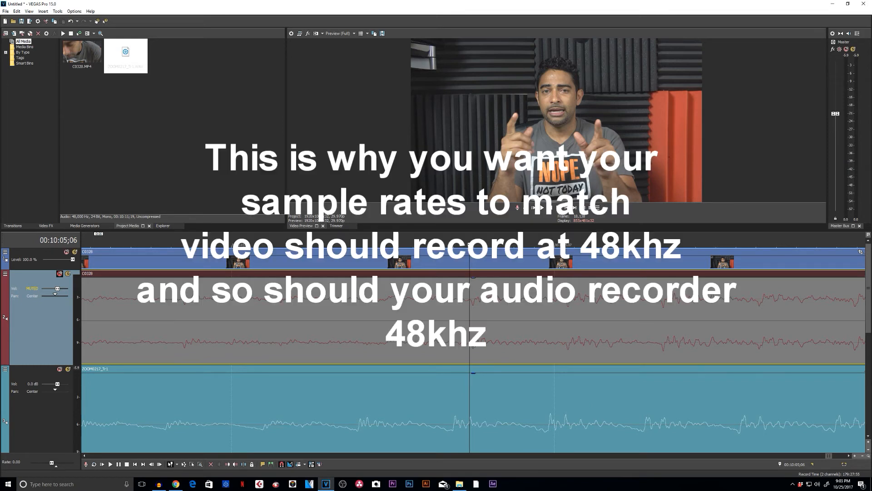
Move ZOOM0217_Tr1 slightly later so its waveform peak lines up with the camera audio peak at 00:10:05;07.
click(572, 344)
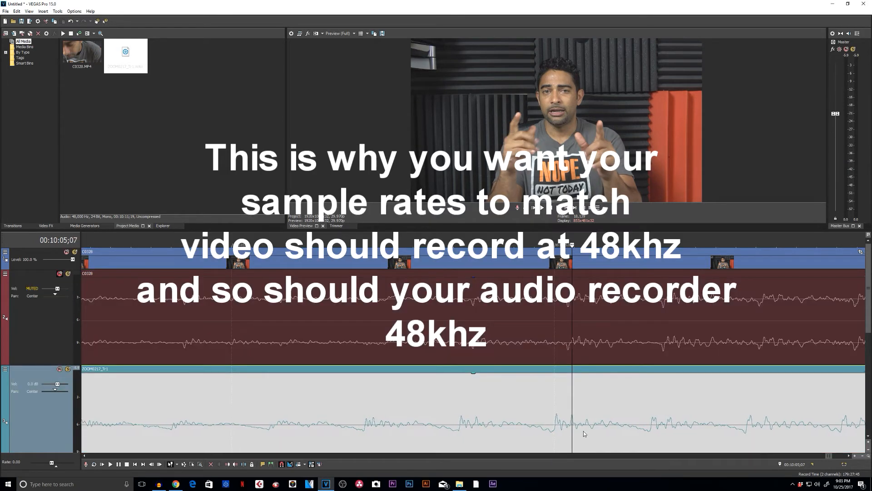
drag(595, 431, 599, 432)
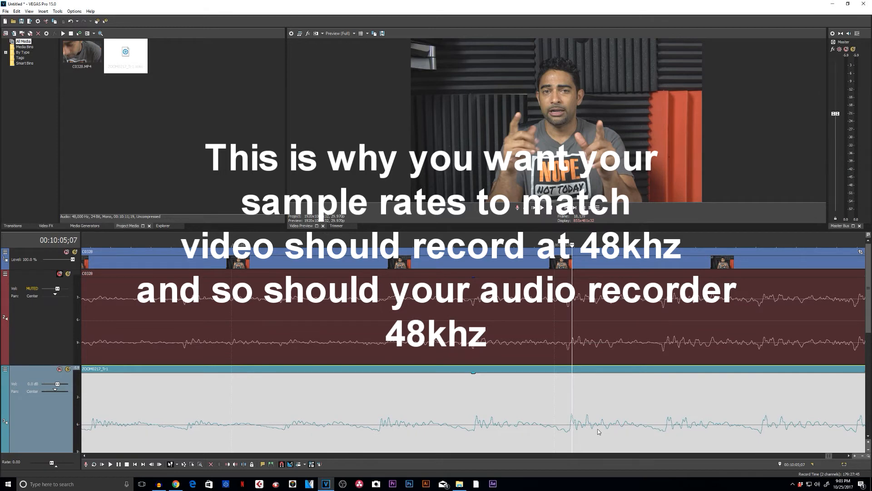
scroll(369, 380, up, 5)
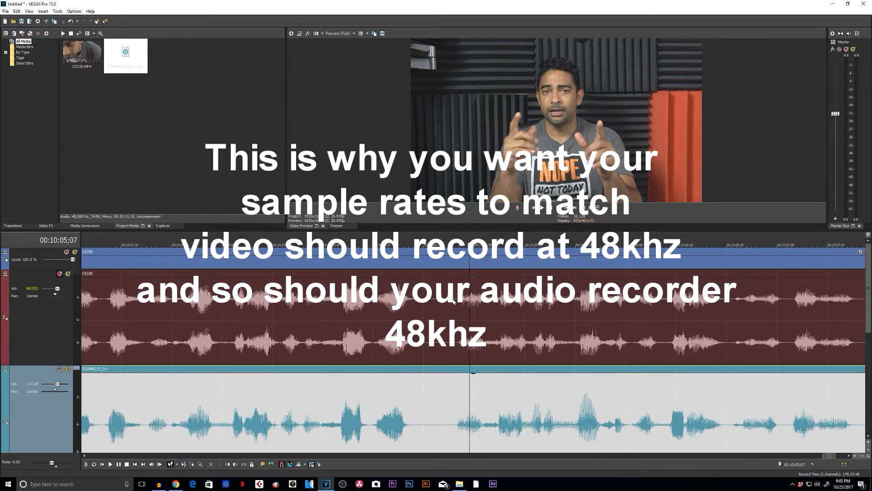
Play the section from about 00:10:05;04 to check the picture against the external audio.
click(458, 316)
key(space)
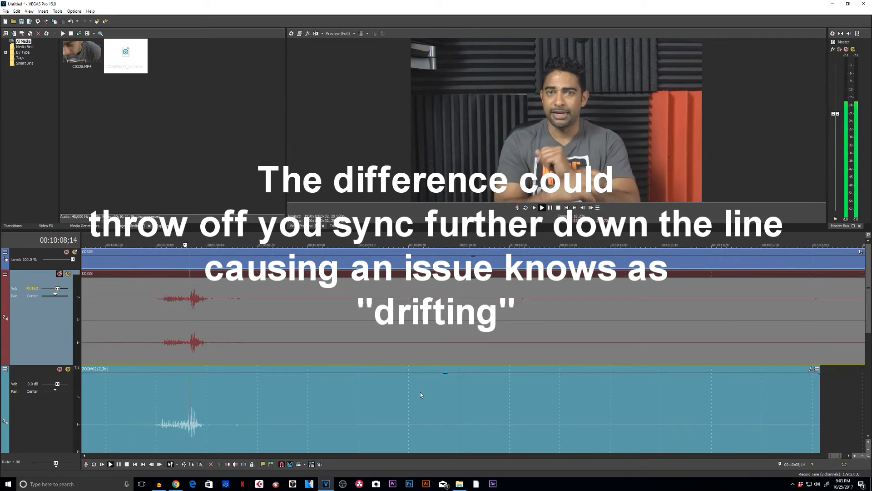
key(space)
Move ZOOM0217_Tr1 slightly later so its first peak of the burst near 00:10:08;14 matches the camera audio.
scroll(590, 363, down, 3)
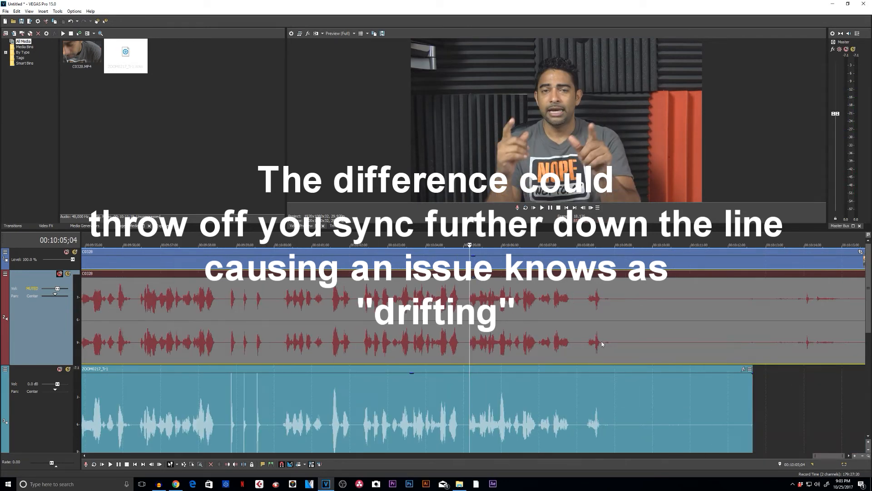
click(597, 347)
scroll(602, 379, up, 10)
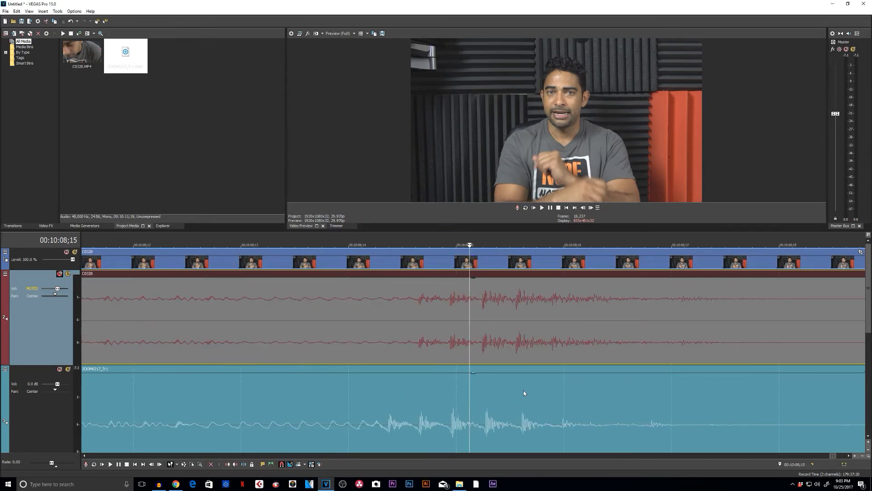
drag(445, 427, 471, 417)
click(420, 347)
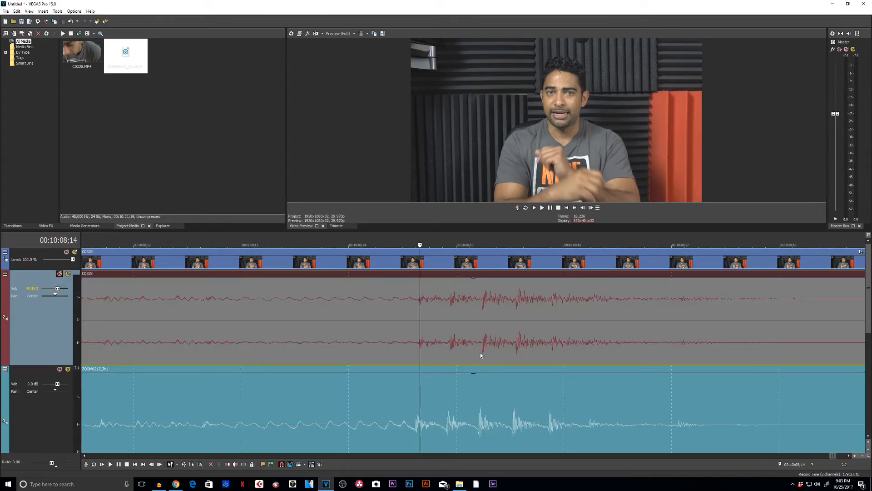
Play from several seconds before the three claps near 00:09:59 and compare the clap peaks in both audio tracks.
scroll(481, 350, down, 8)
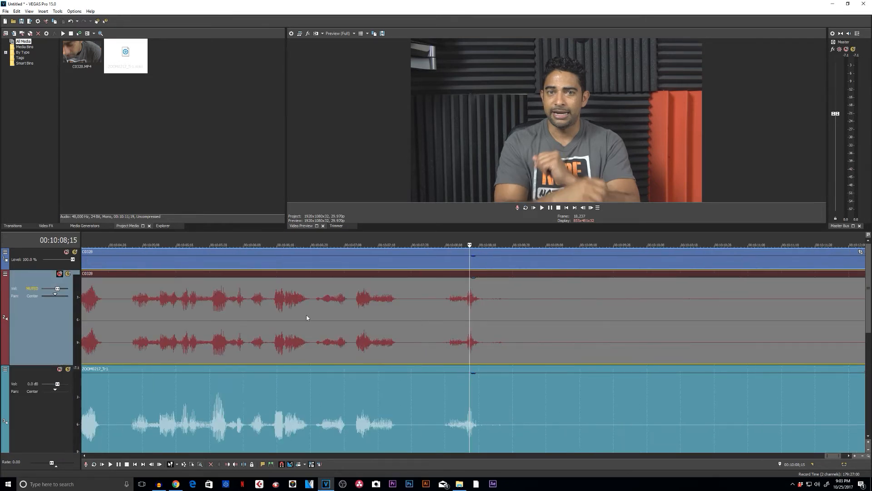
scroll(307, 317, down, 6)
click(325, 300)
key(space)
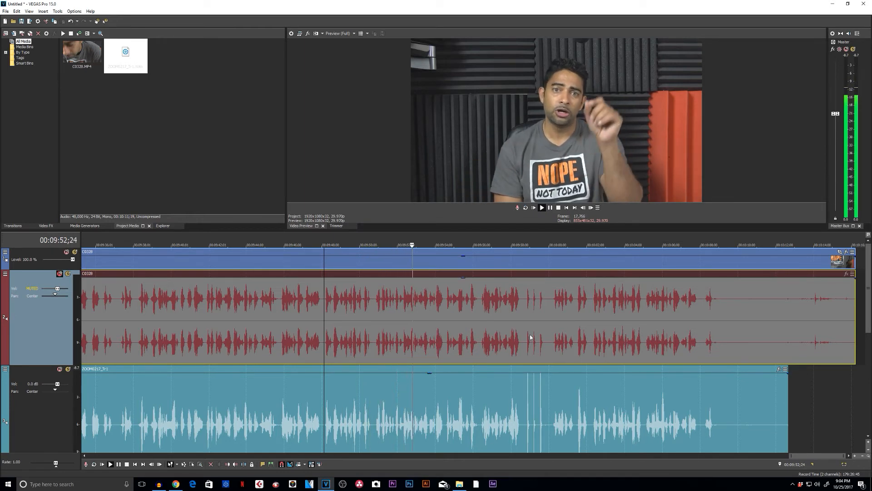
scroll(541, 344, up, 10)
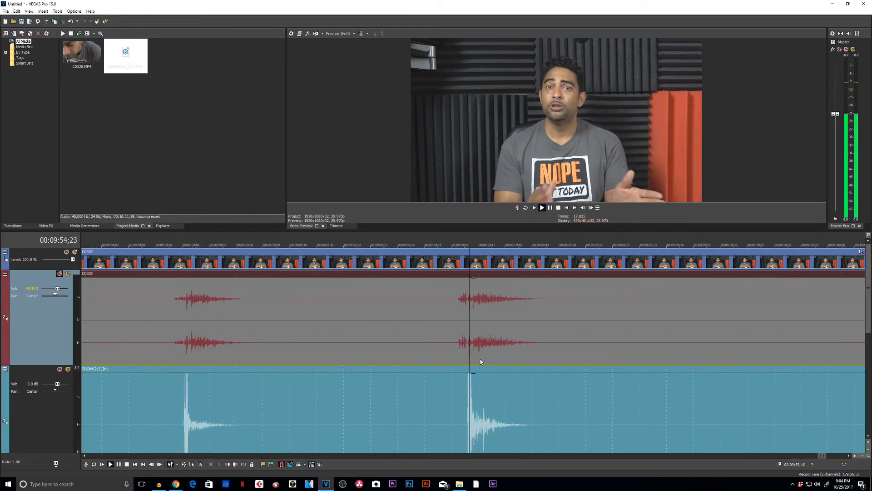
scroll(448, 350, down, 10)
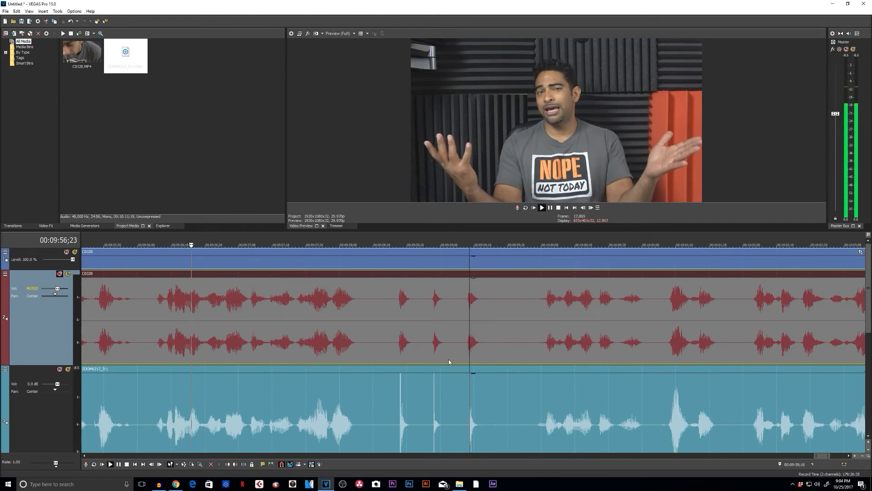
scroll(444, 367, up, 4)
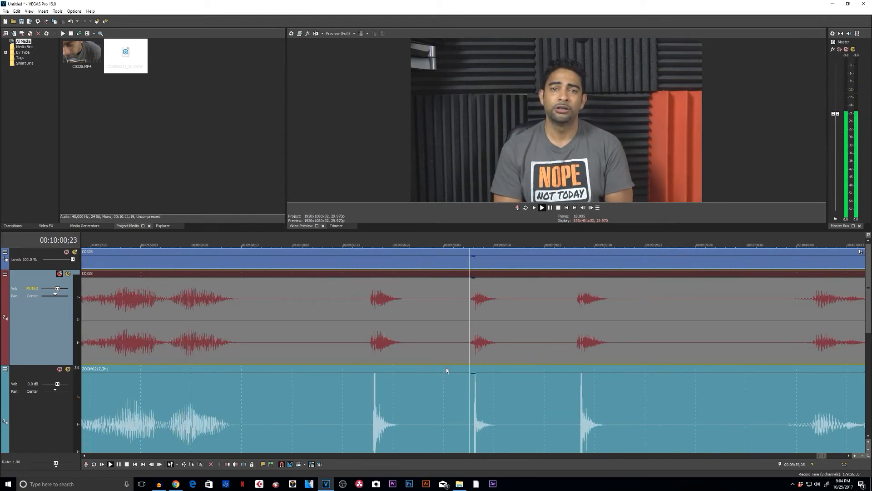
key(space)
scroll(446, 367, down, 10)
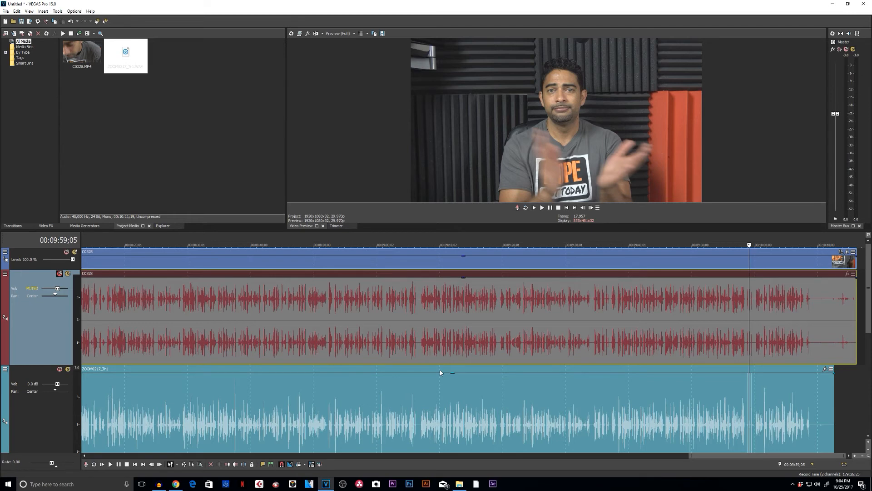
Switch to Chrome, open the promotional video on Red Giant's PluralEyes 4.1 page, and return to VEGAS Pro.
click(176, 486)
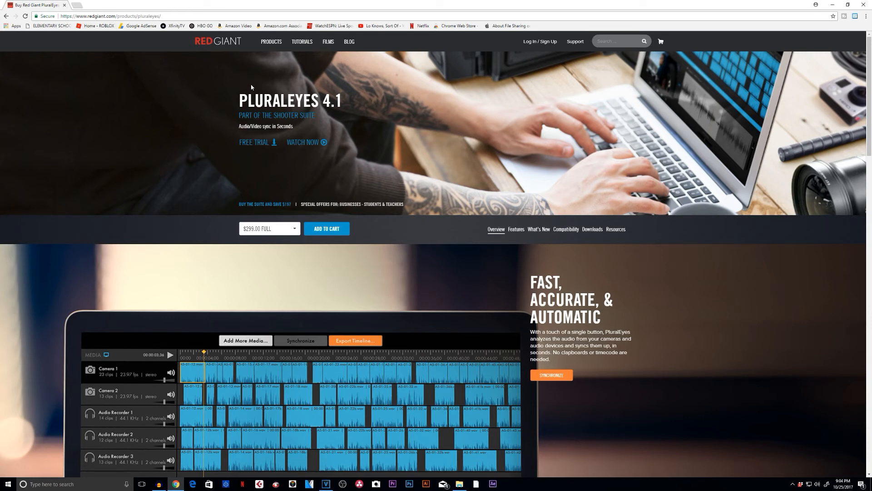
click(311, 143)
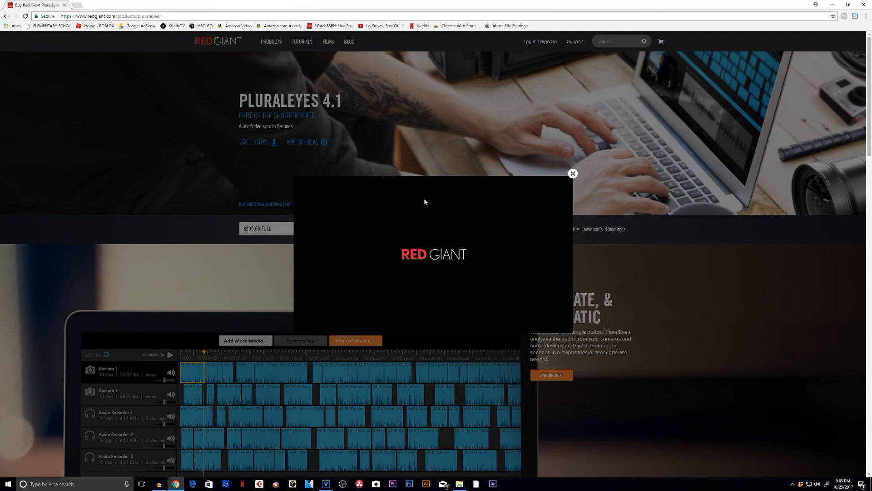
mouse_move(327, 486)
click(327, 485)
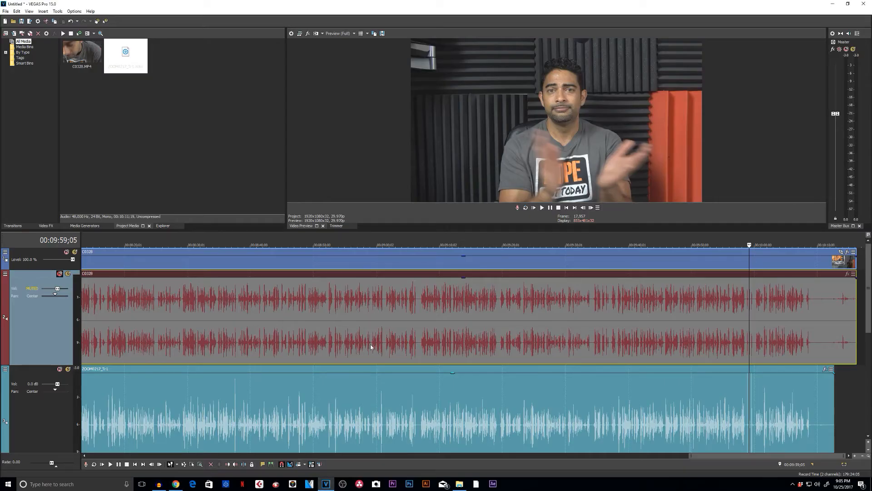